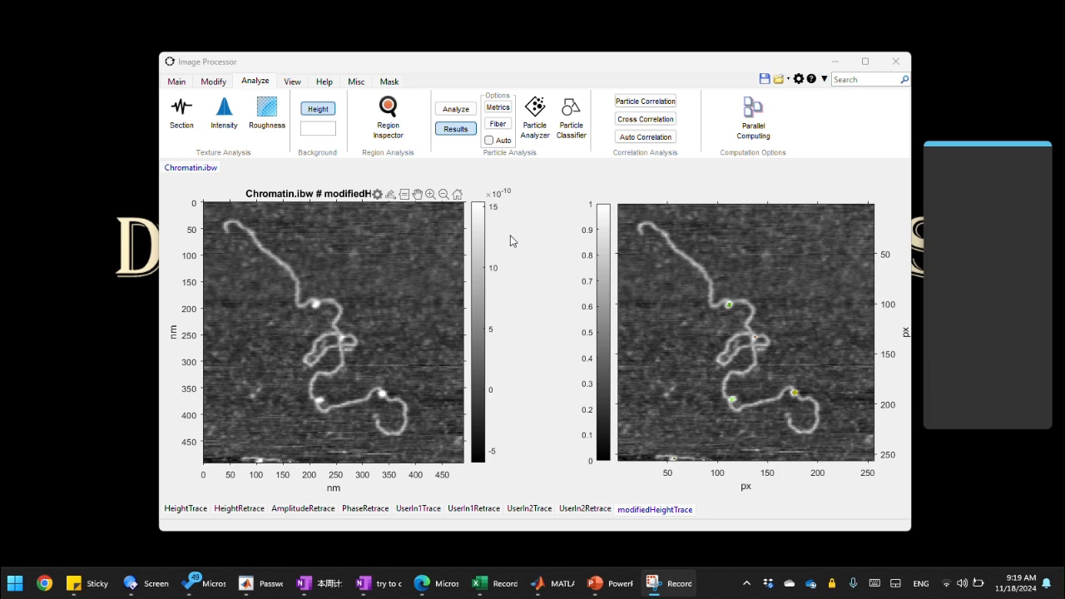
left_click(315, 308)
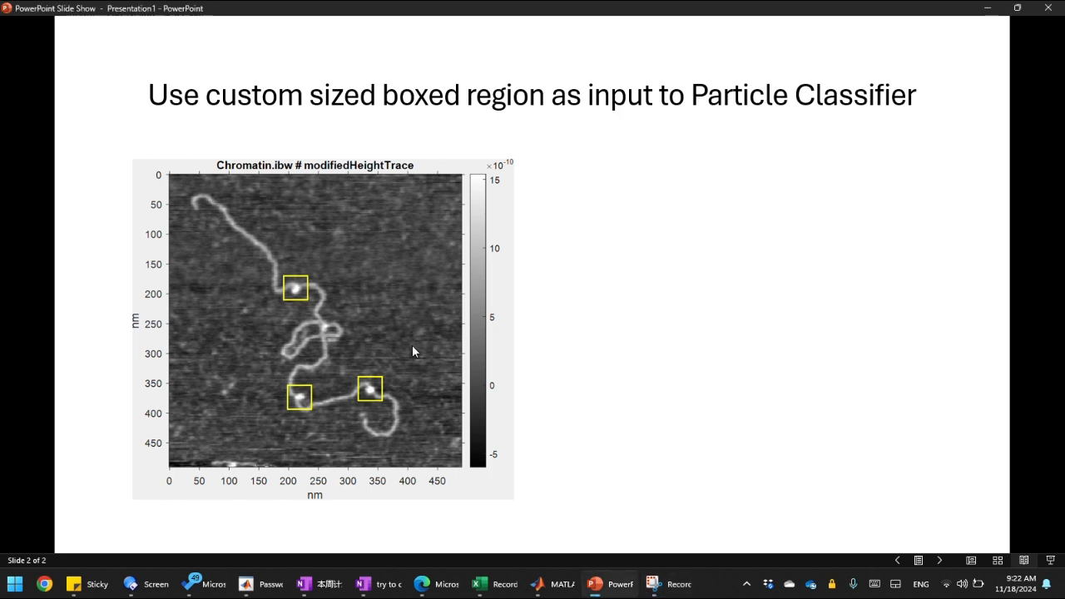
left_click(946, 550)
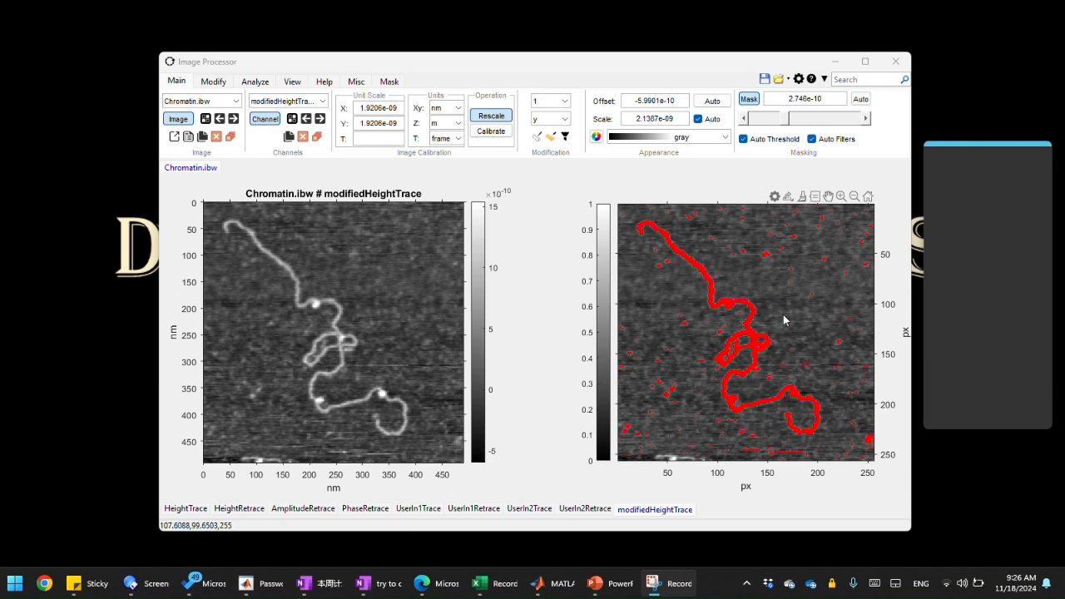
Step: Copy the current mask threshold value 2.746e-10 into the sticky note
left_click_drag(831, 99, 772, 100)
key("ctrl+c")
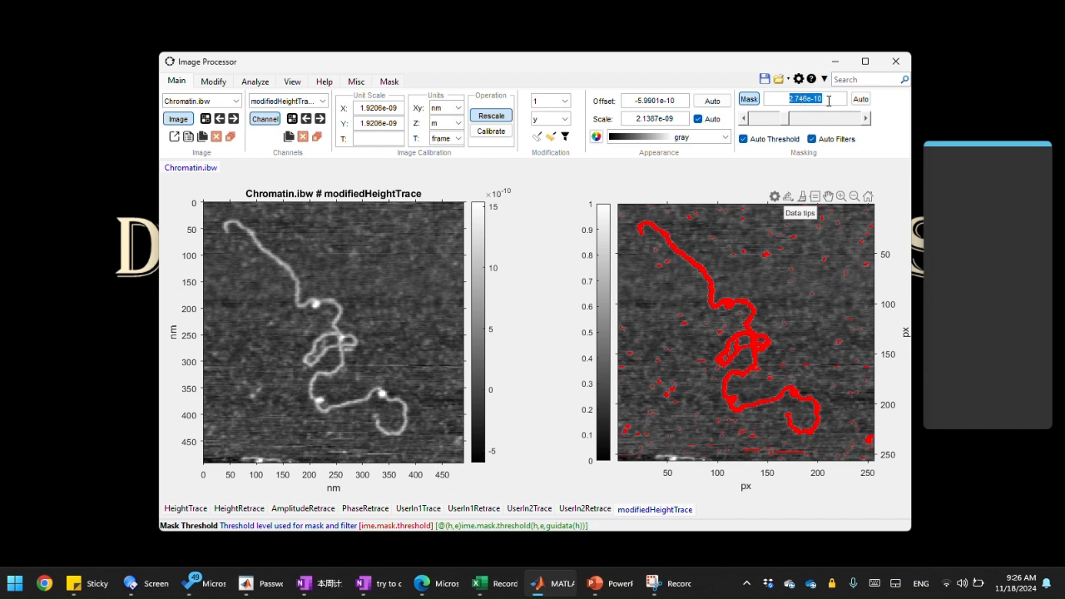
left_click(956, 187)
key("ctrl+v")
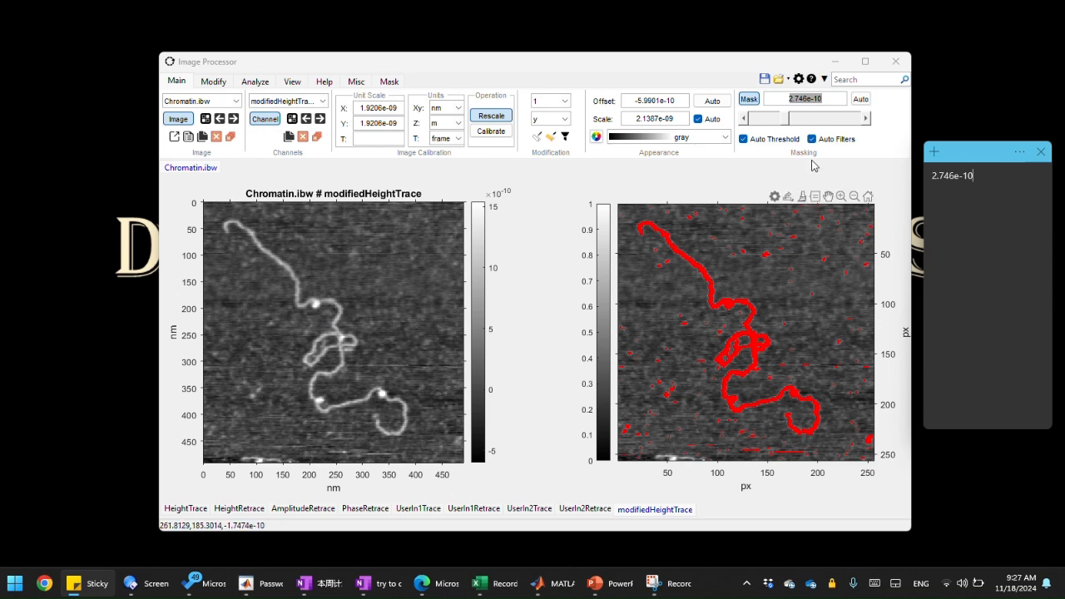
Step: Set the mask threshold to 1.2e-9
left_click(821, 96)
left_click_drag(830, 99, 787, 101)
type("1.2e-9")
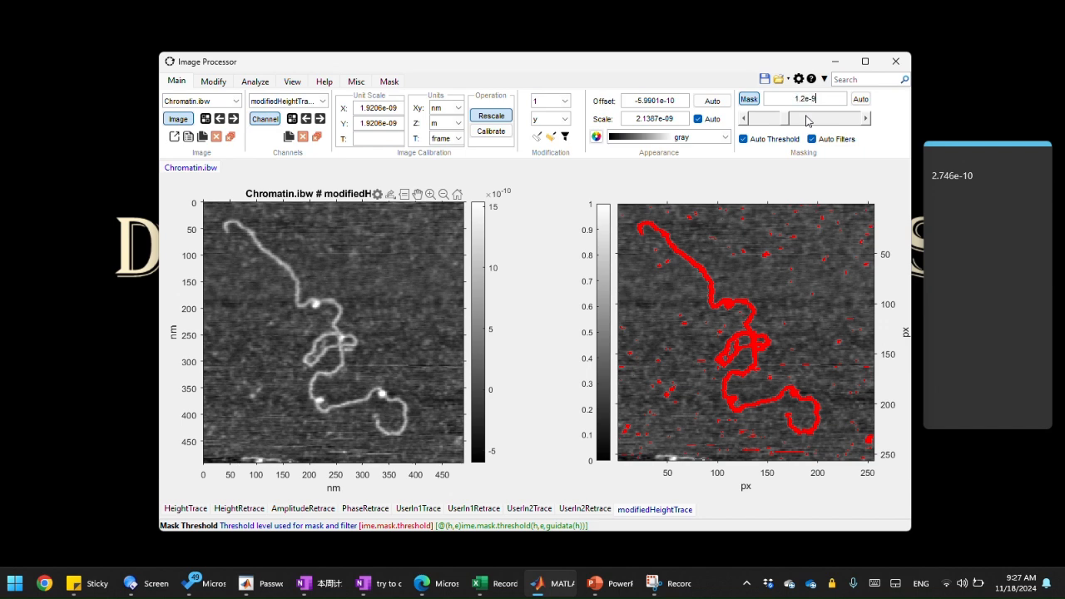
key("Return")
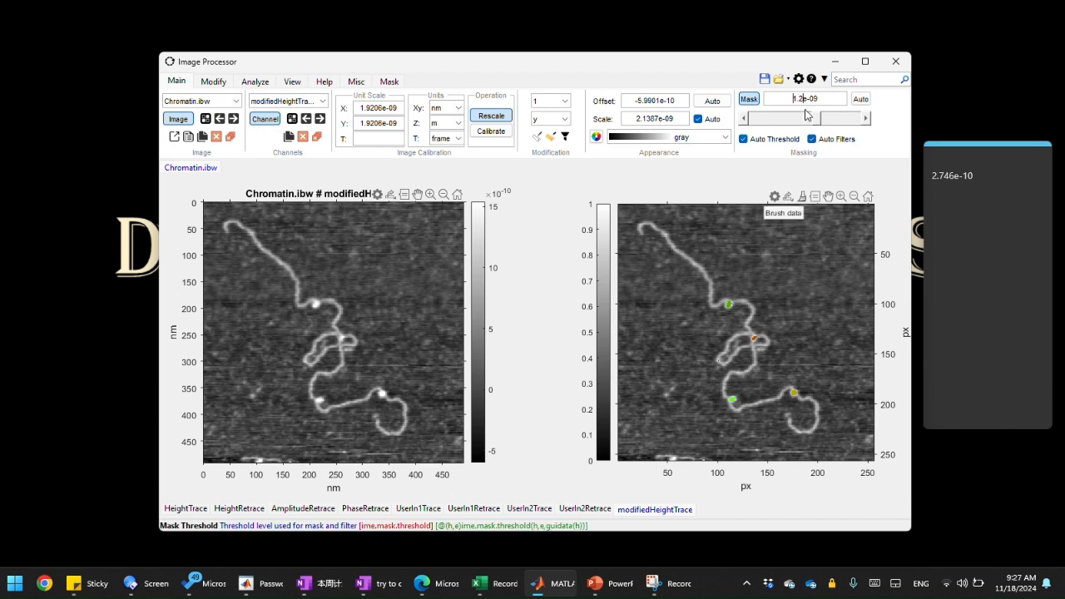
Step: Change the mask threshold to 1.5e-09
key("BackSpace")
key("BackSpace")
type(".5")
key("Return")
Step: Change the mask threshold to 1.7e-09
left_click(804, 101)
key("BackSpace")
type("7")
key("Return")
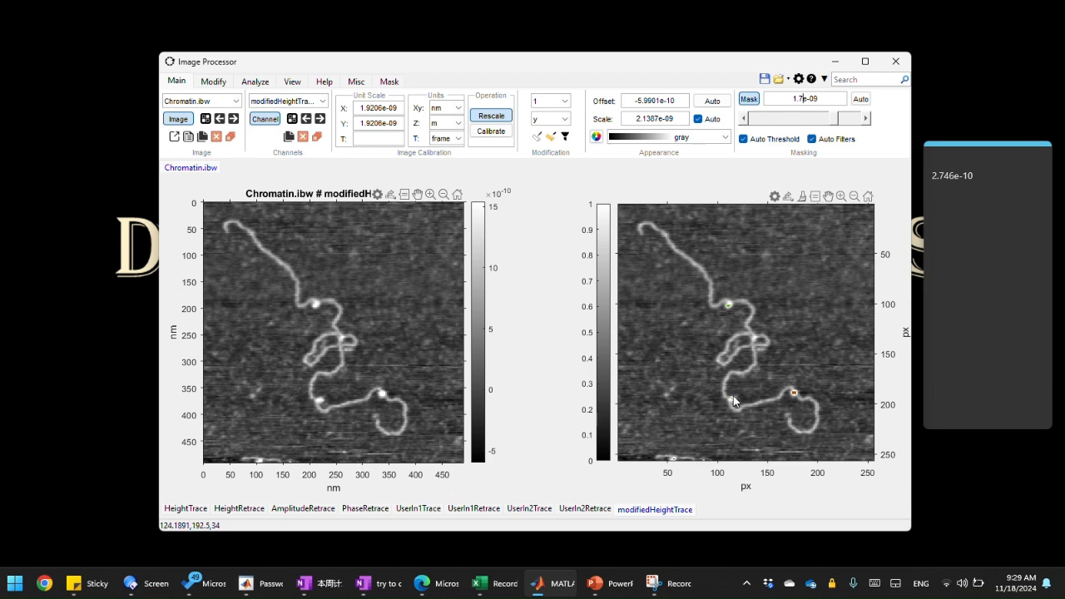
Step: Switch off the Colorful Masks option in the mask settings
left_click(389, 81)
left_click(422, 109)
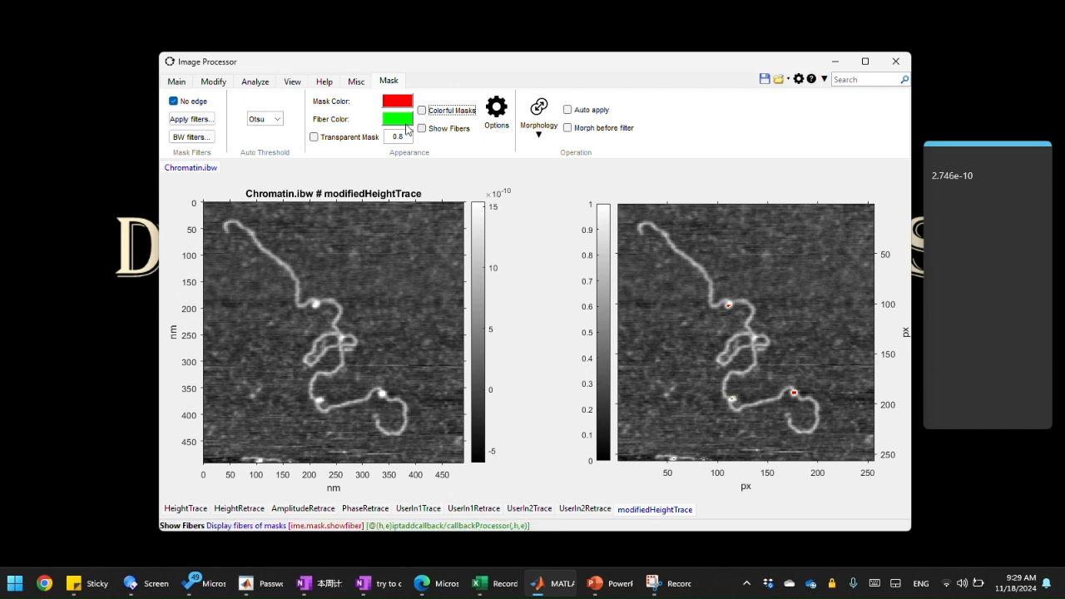
left_click(185, 82)
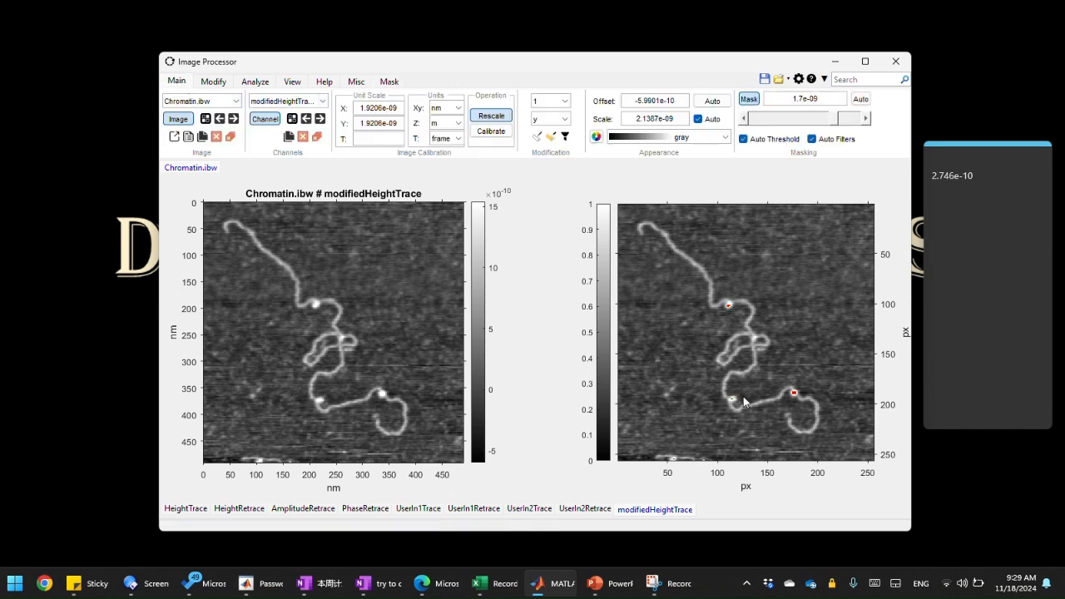
Step: Draw a box about 25 by 26 px around the upper bright particle on the masked image
scroll(738, 405, "up", 1)
scroll(738, 404, "up", 7)
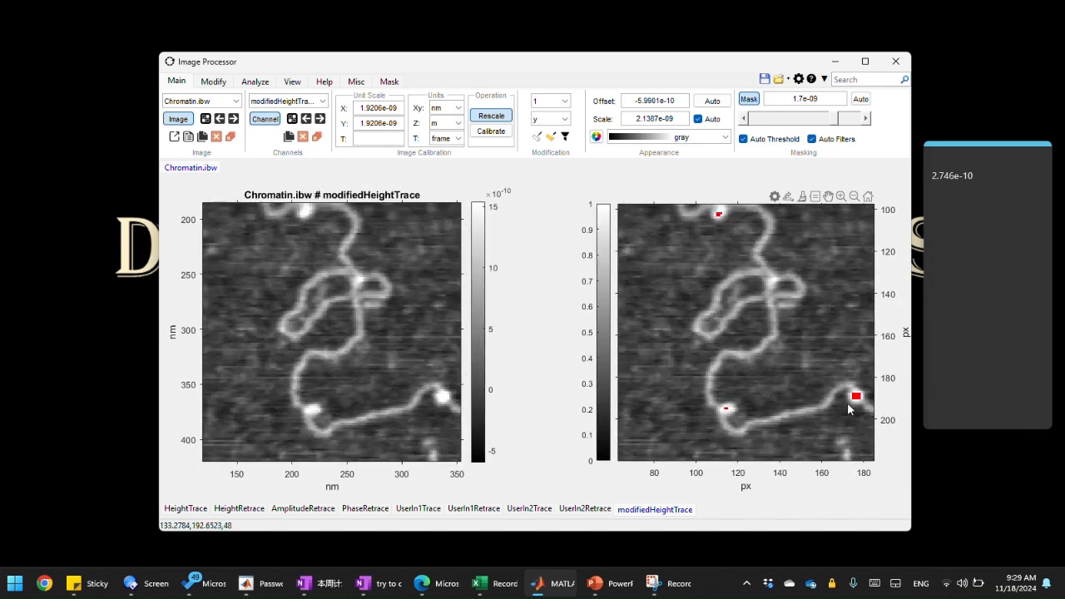
scroll(743, 368, "down", 4)
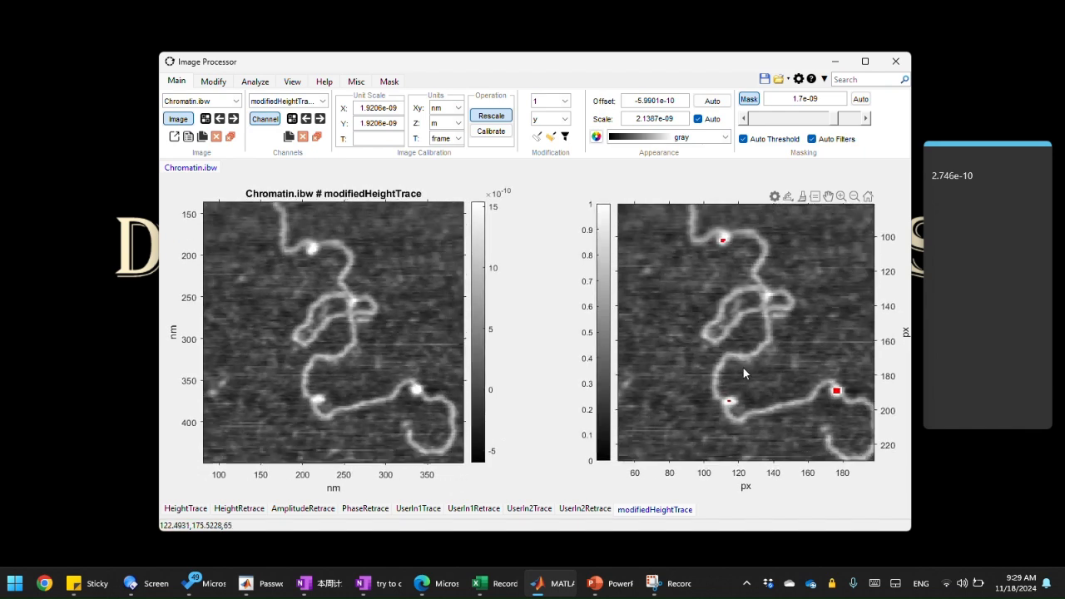
scroll(743, 367, "down", 3)
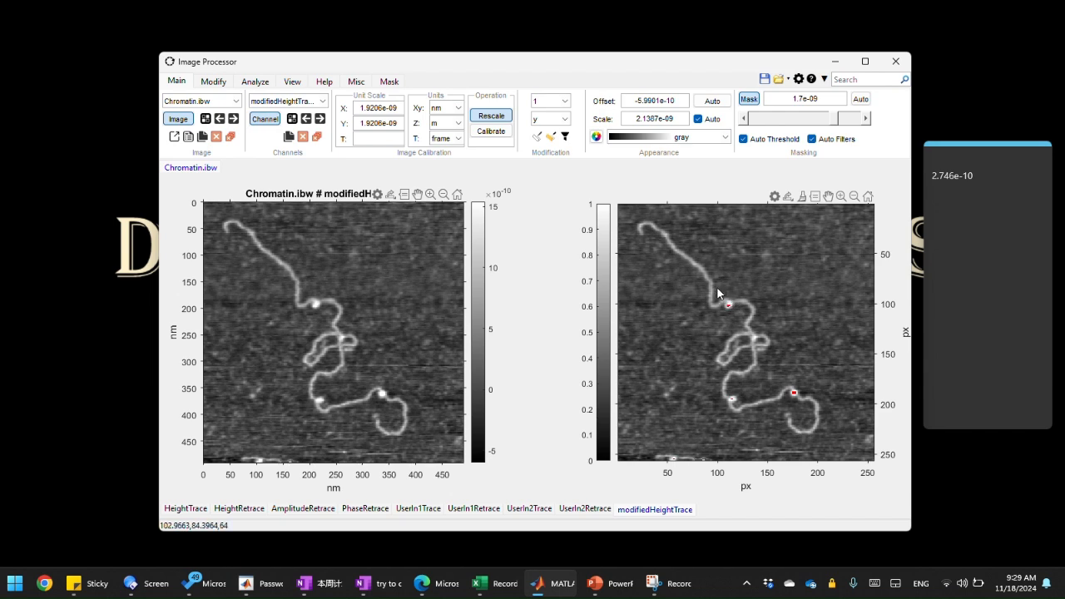
left_click_drag(716, 289, 741, 316)
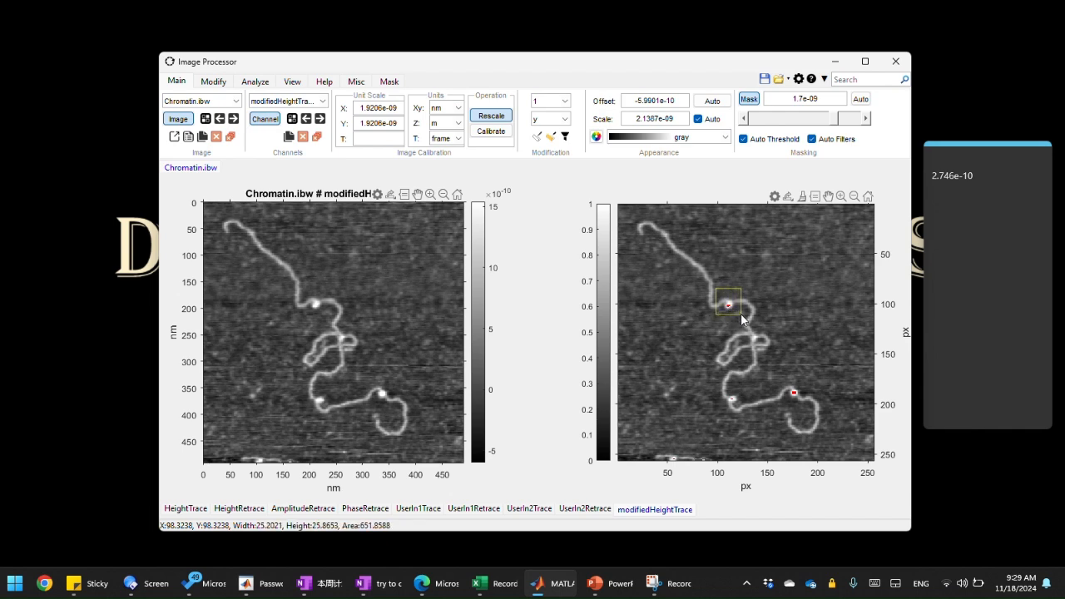
left_click_drag(741, 320, 737, 315)
left_click_drag(739, 318, 740, 319)
left_click_drag(741, 315, 739, 316)
left_click_drag(739, 316, 739, 316)
right_click(739, 316)
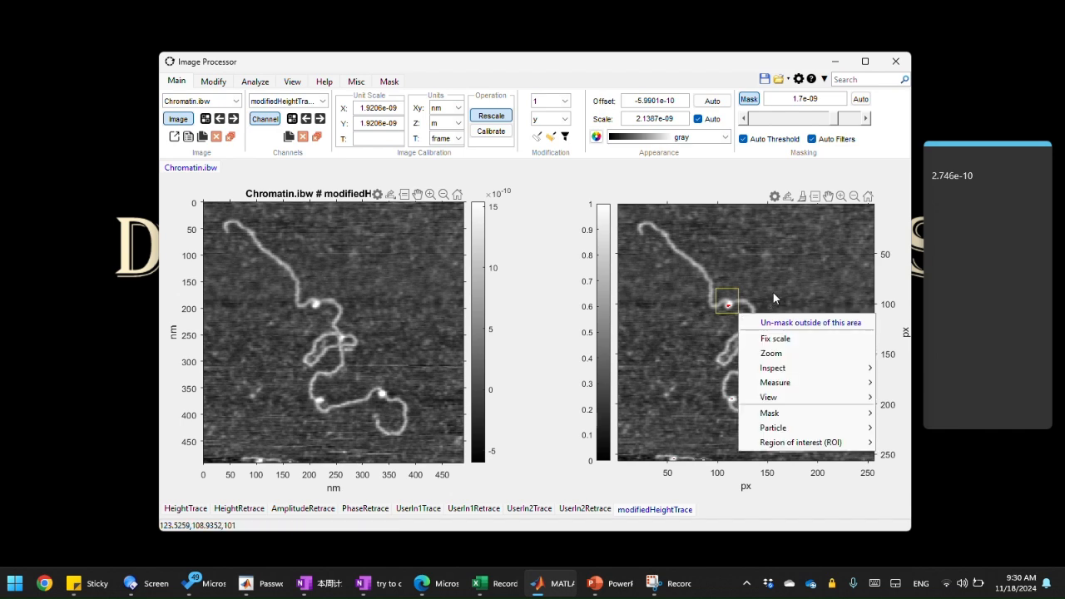
Step: Write the box size 25 in the sticky note
left_click(985, 182)
type("25")
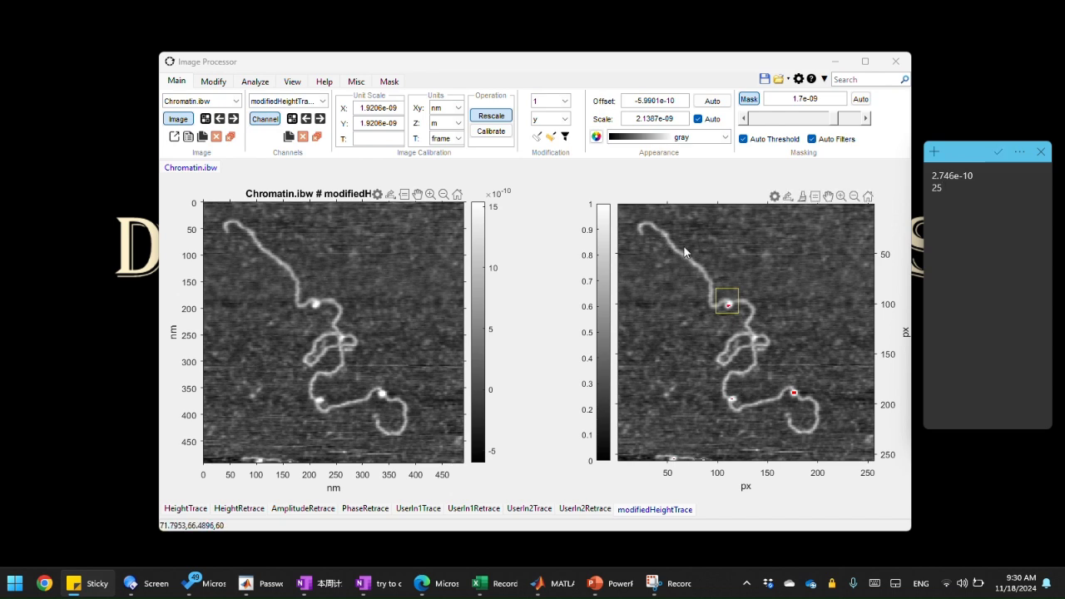
Step: Clear the drawn box and run particle analysis on the masked image
left_click(709, 241)
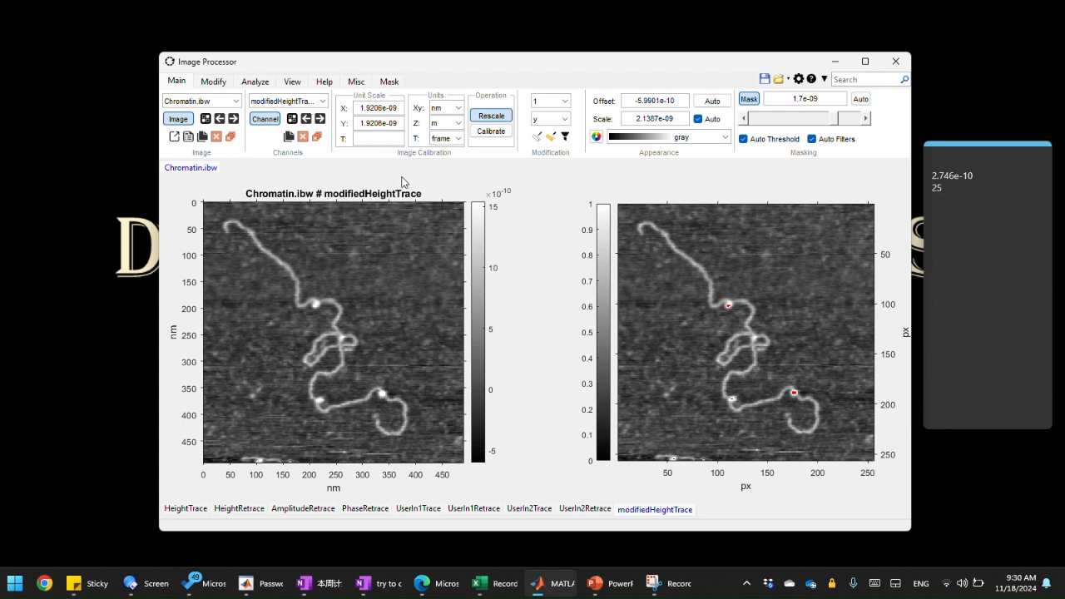
left_click(259, 83)
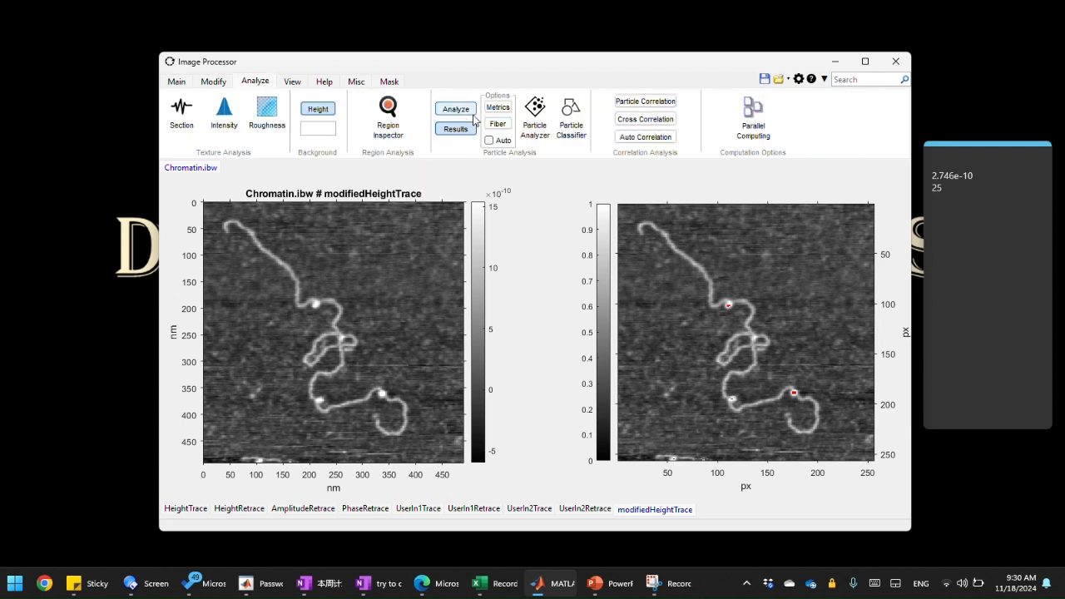
left_click(456, 110)
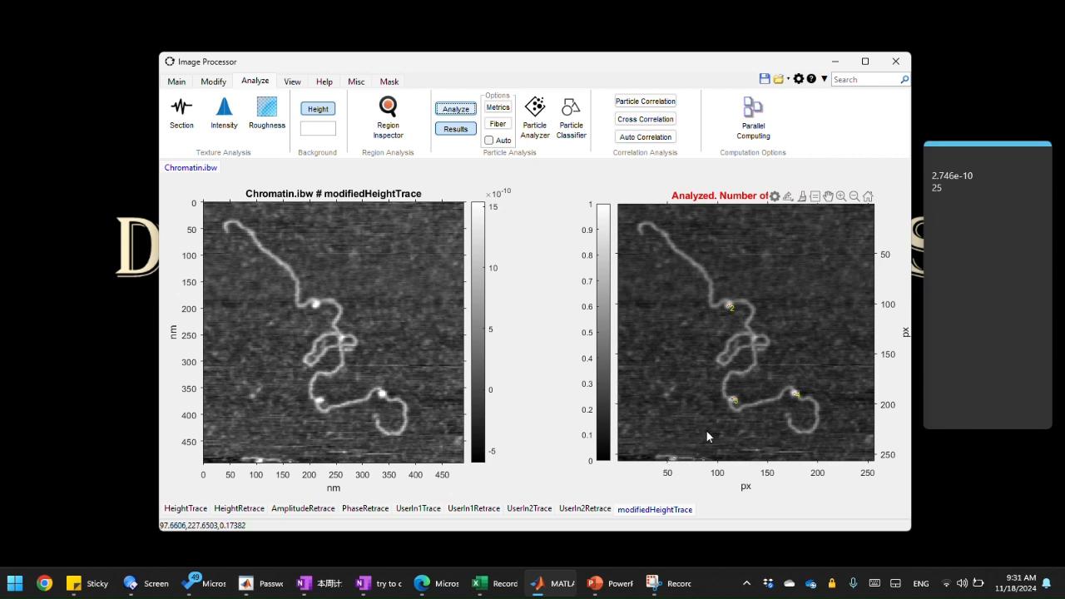
left_click(183, 81)
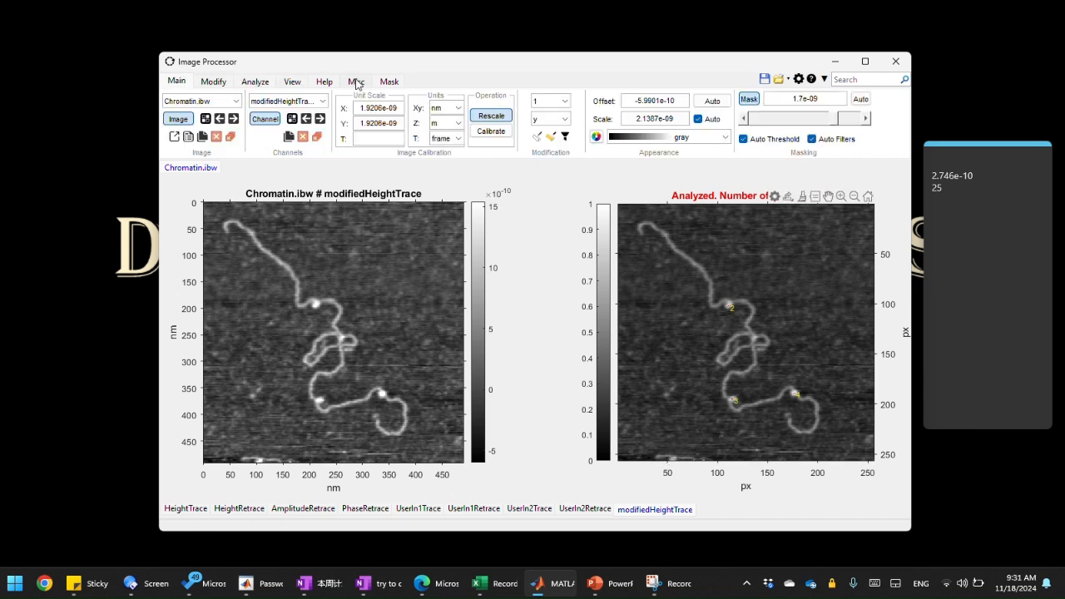
left_click(396, 81)
left_click(184, 85)
left_click(255, 81)
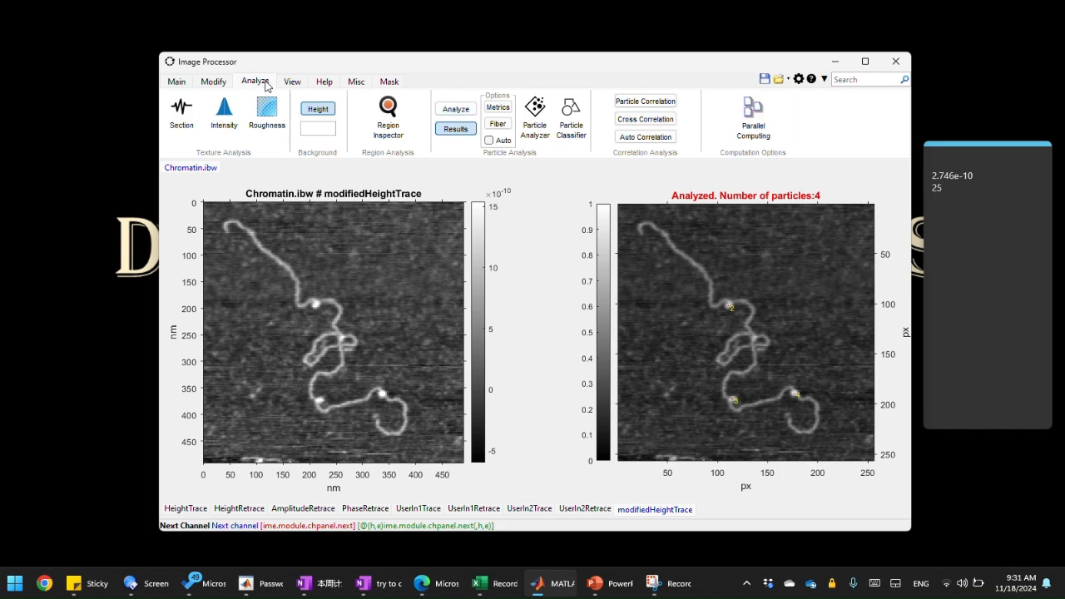
Step: Open the Particle Correlation options and set the particle source to particle analysis with manual crop size
left_click(654, 102)
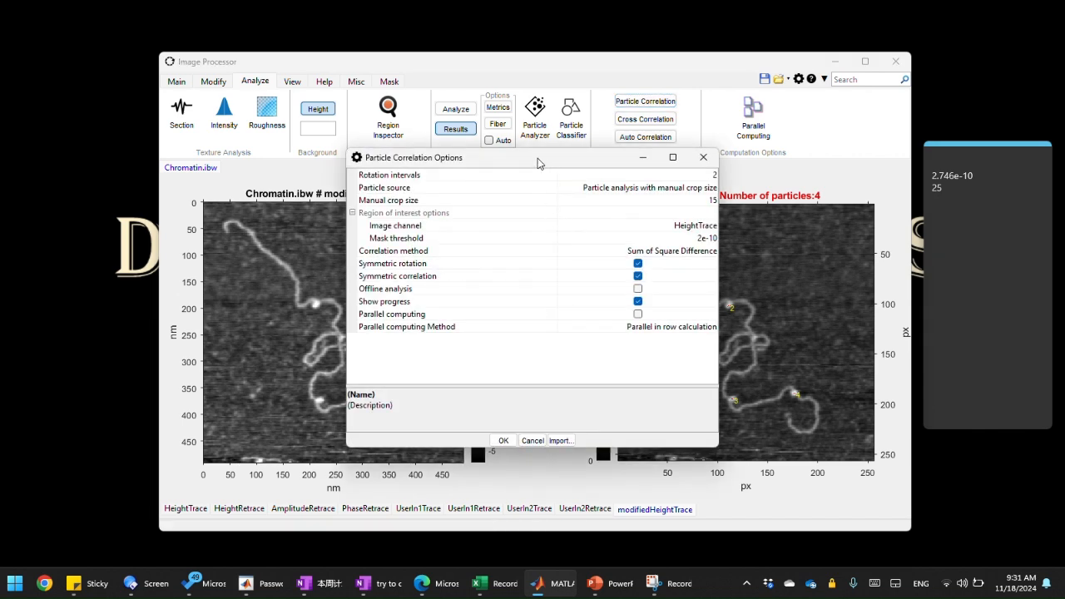
left_click_drag(544, 163, 524, 160)
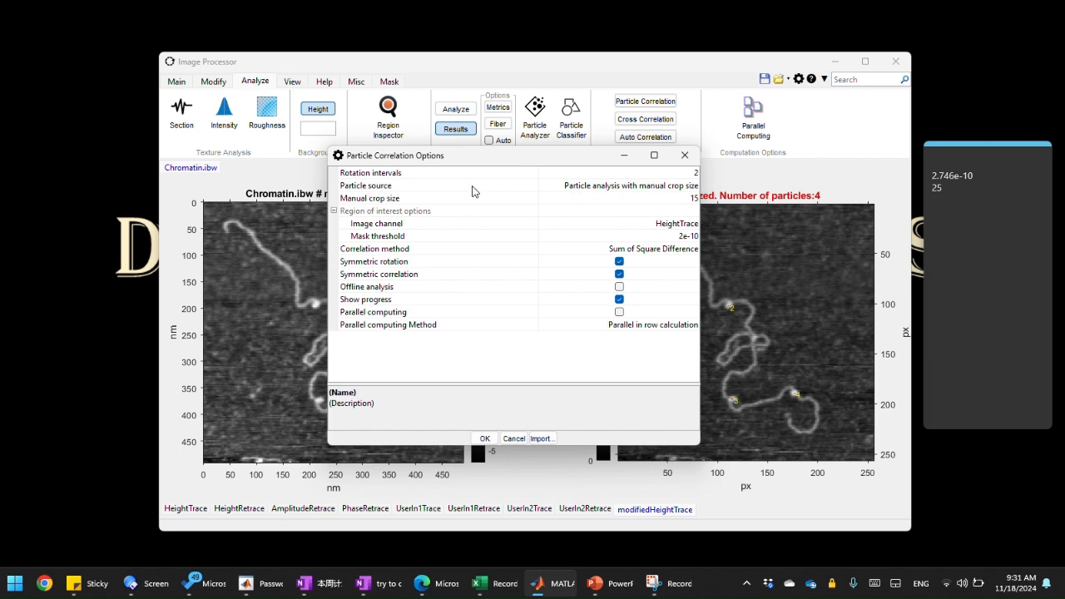
left_click(620, 191)
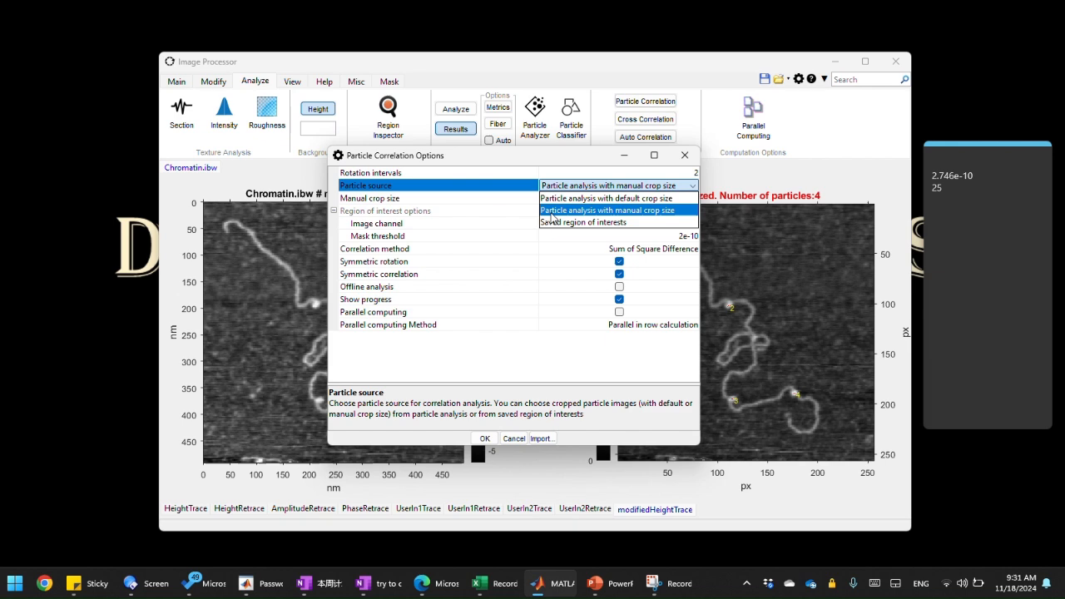
left_click(656, 215)
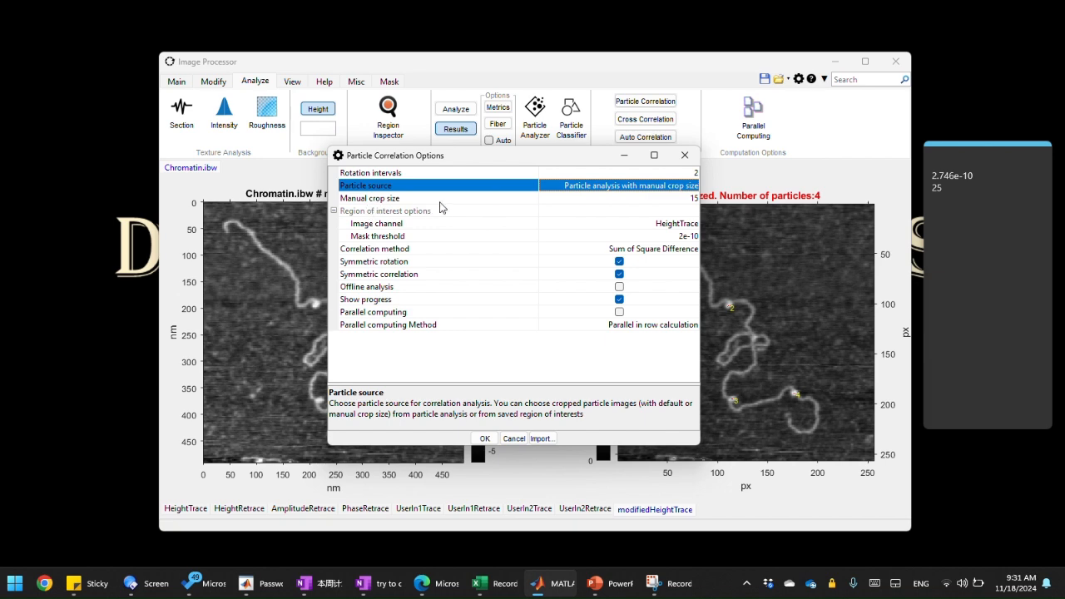
Step: Set the manual crop size to 25
left_click(613, 198)
left_click_drag(679, 198, 687, 201)
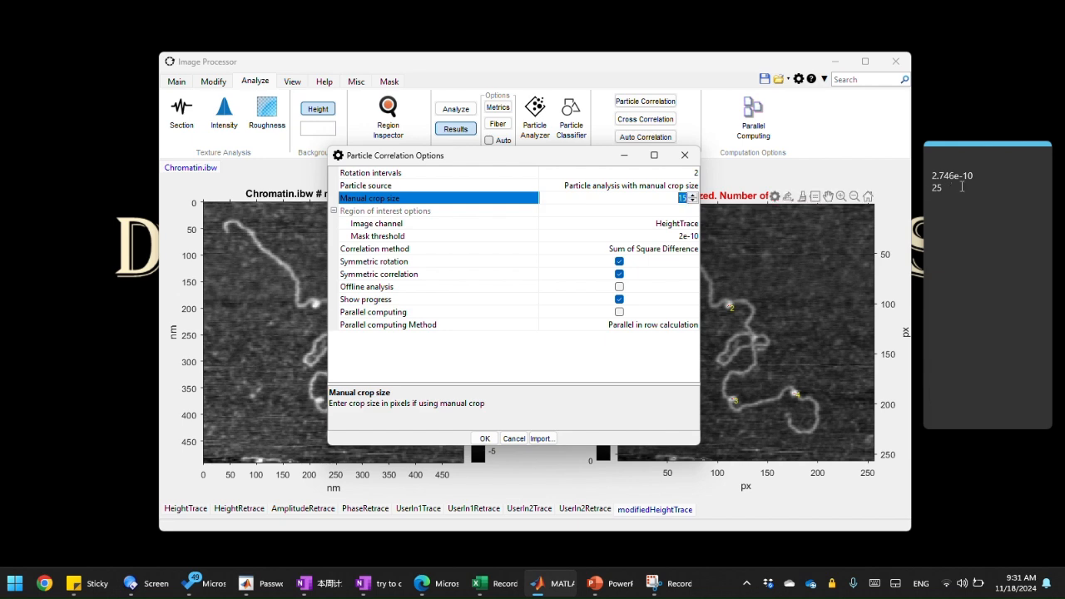
type("2")
Step: Paste 2.746e-10 as the region-of-interest mask threshold and run the particle correlation
left_click(623, 212)
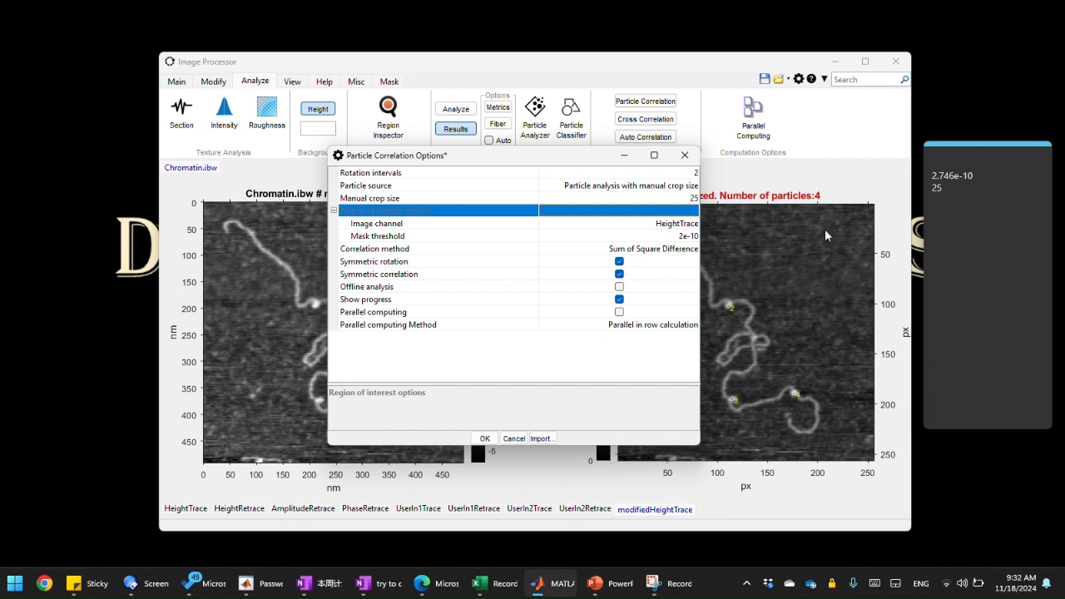
left_click(953, 176)
left_click_drag(922, 176, 886, 175)
key("ctrl+c")
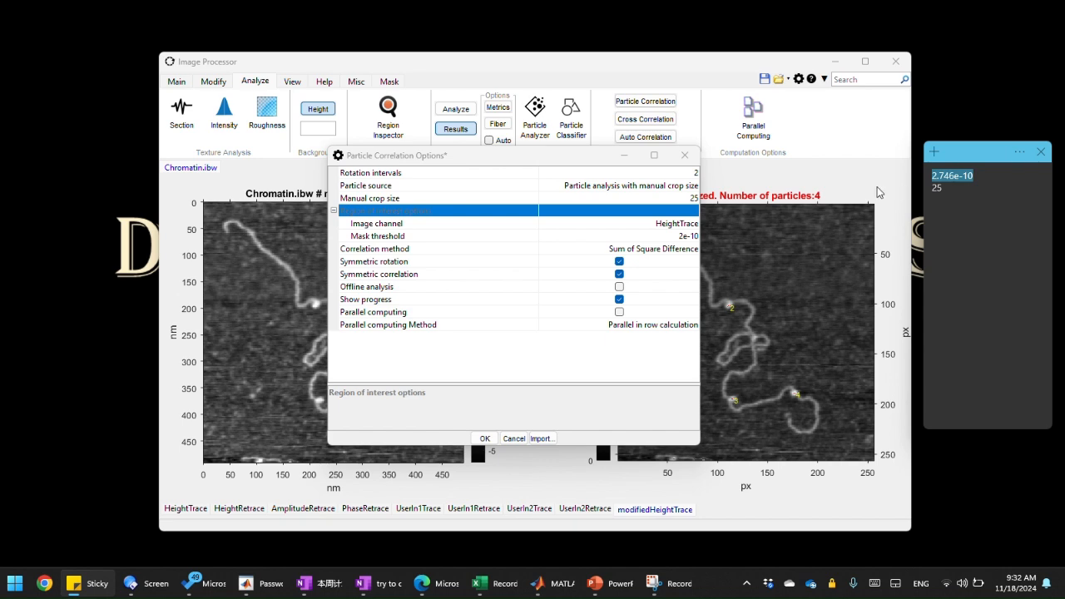
left_click(660, 236)
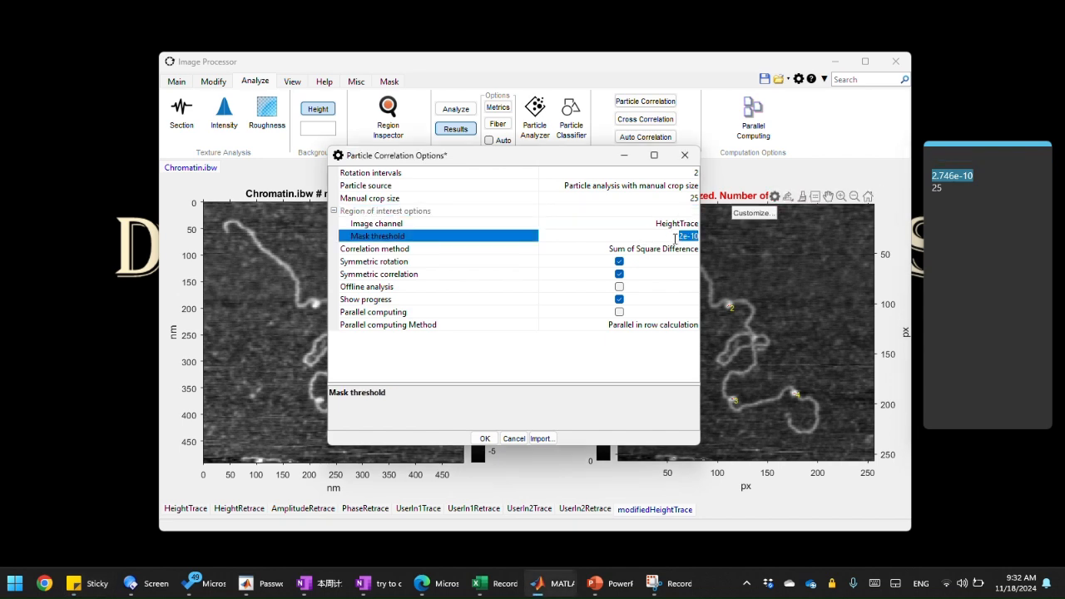
key("ctrl+v")
left_click(487, 438)
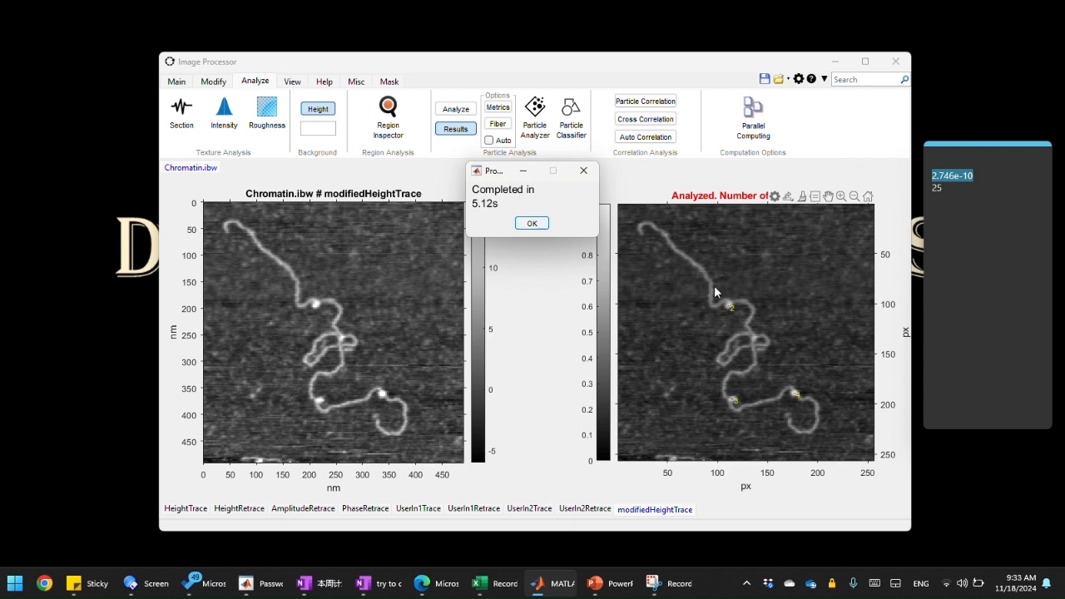
left_click(532, 223)
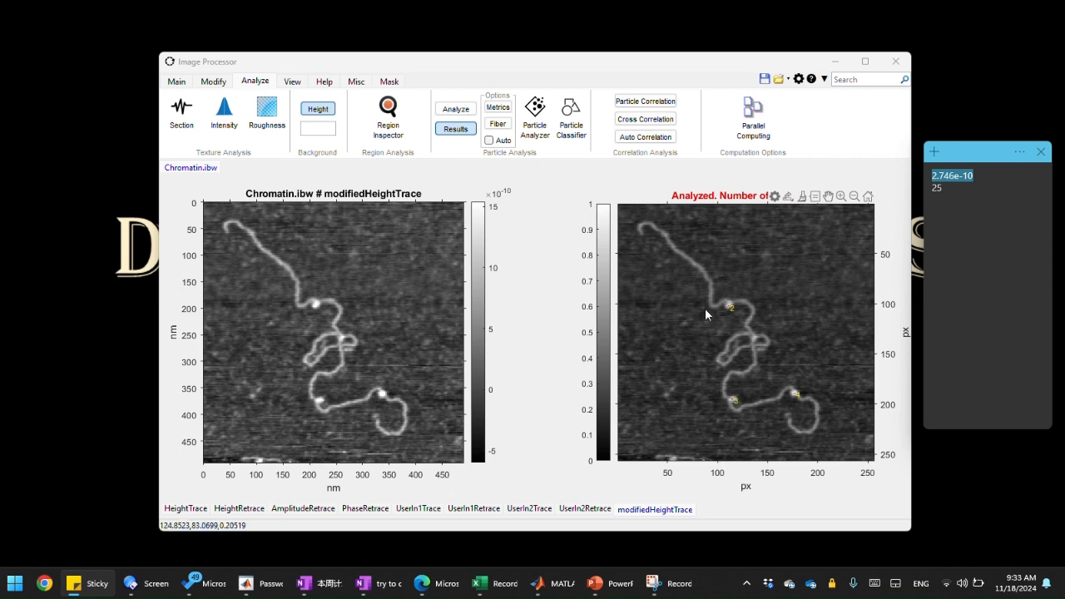
Step: Export all particles from all images to the Particle Classifier
left_click(569, 139)
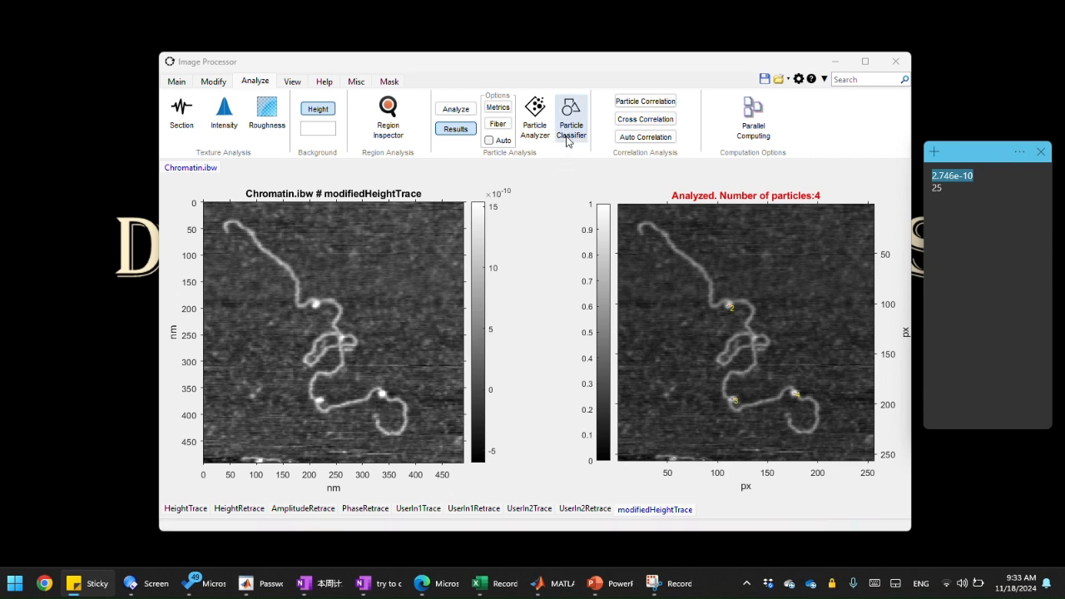
left_click(569, 140)
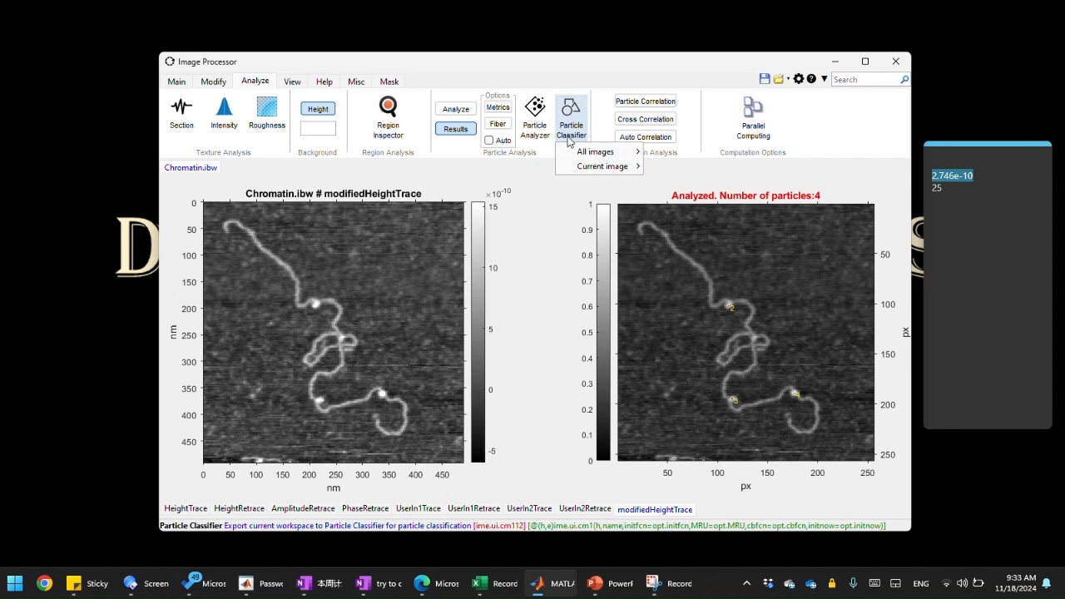
mouse_move(583, 152)
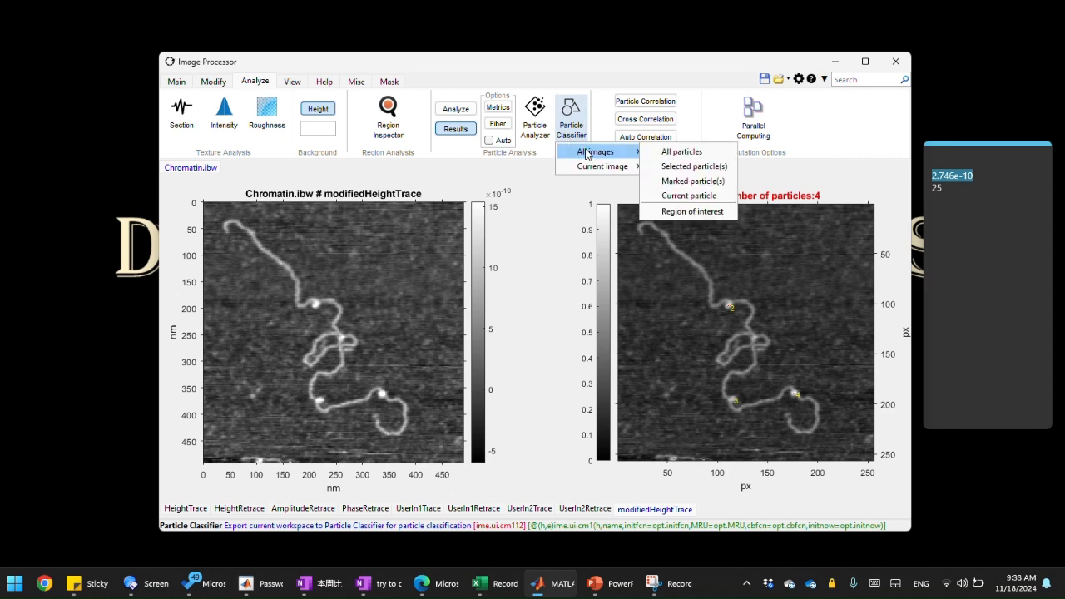
left_click(678, 154)
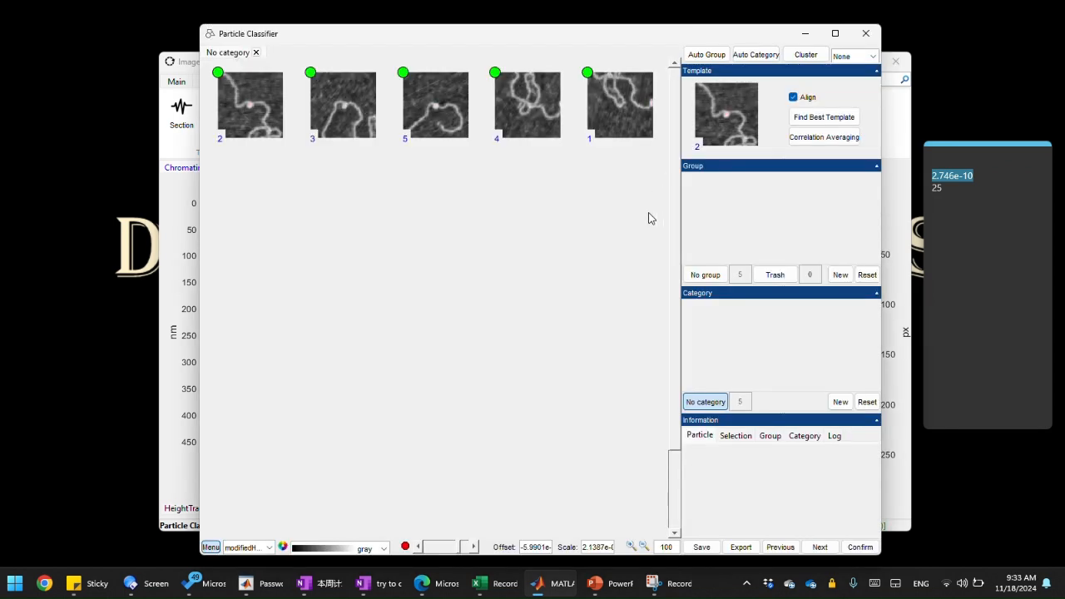
Step: Adjust the mask threshold slider in the Particle Classifier
left_click(591, 248)
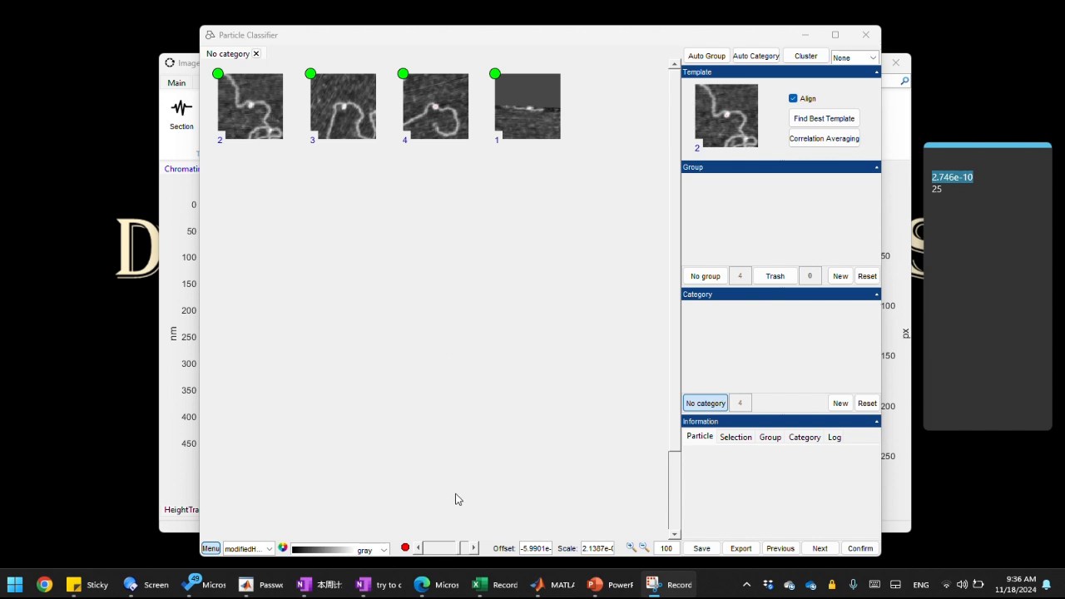
left_click(447, 548)
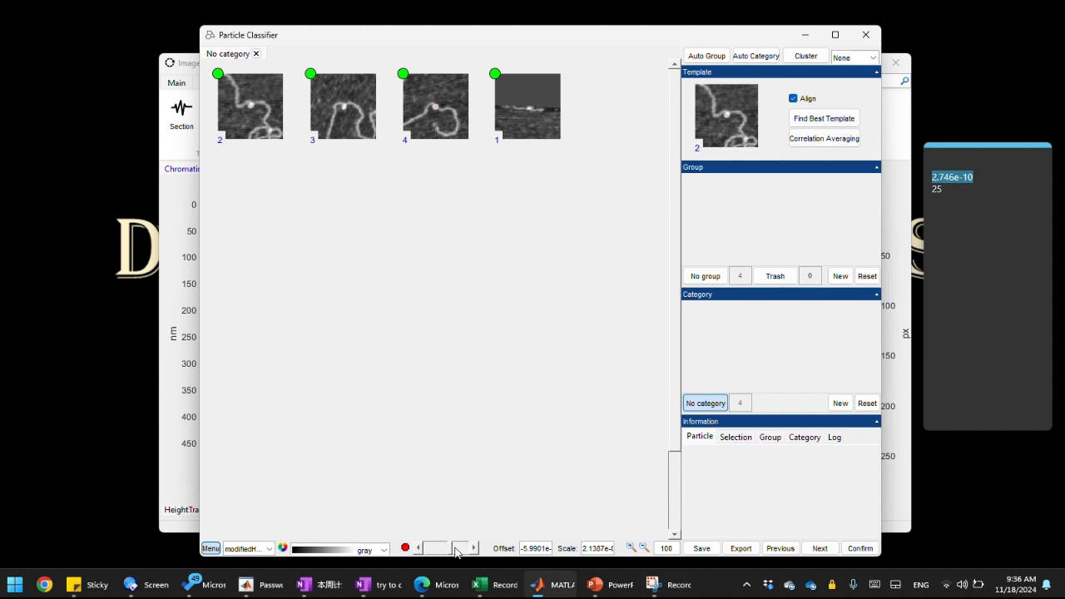
left_click(428, 546)
left_click(429, 547)
Step: Show the selection's average parameters and highlight the Circularity row
left_click(736, 439)
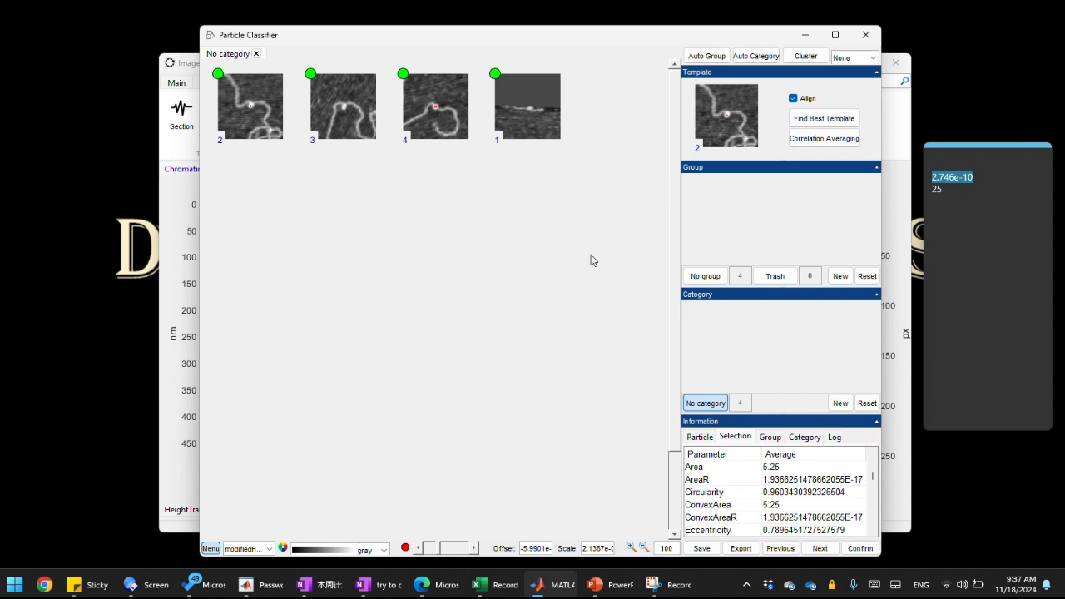
left_click(722, 493)
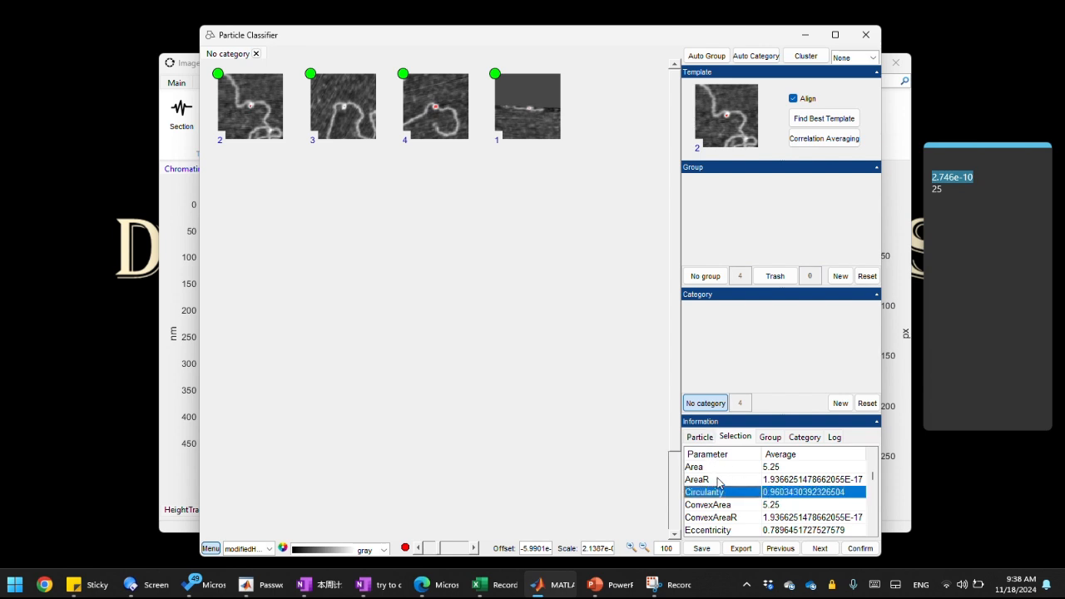